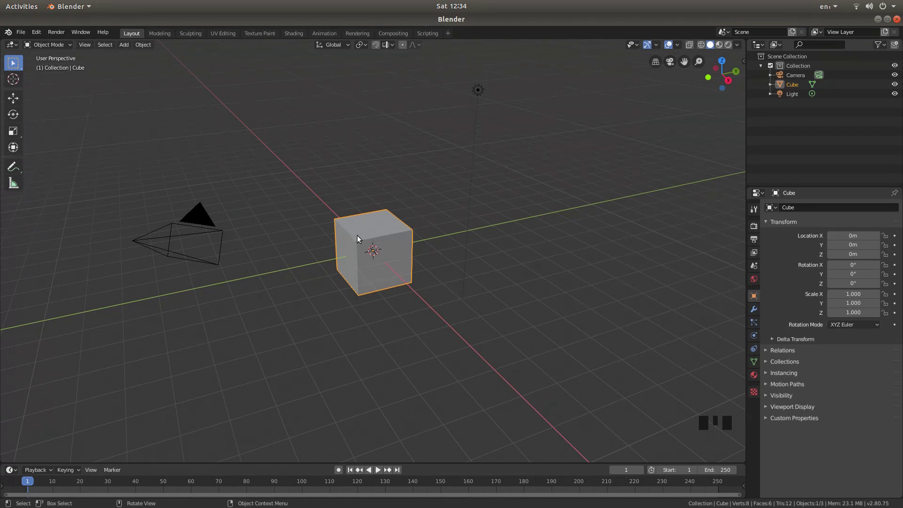
Step: Delete the default cube, add a mesh torus at the origin, and expand its Add Torus settings
{"action": "key", "text": "x"}
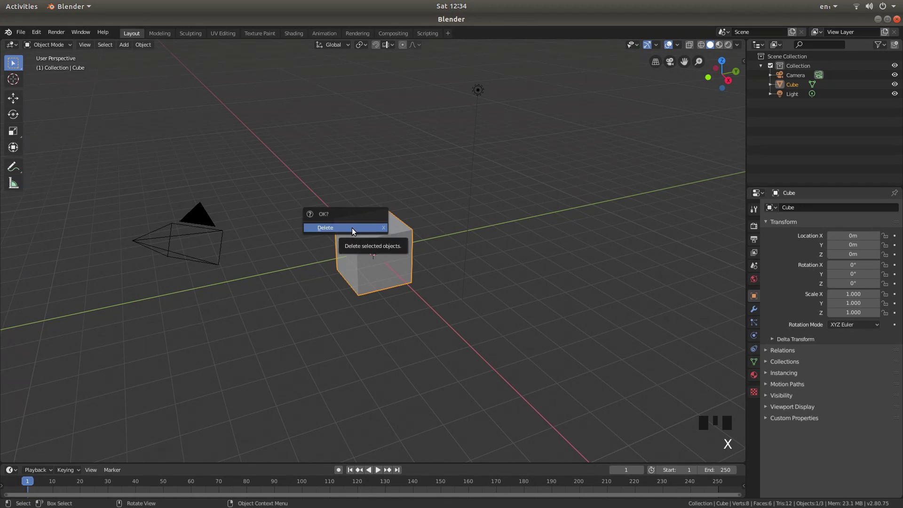
{"action": "left_click", "coordinate": [352, 228]}
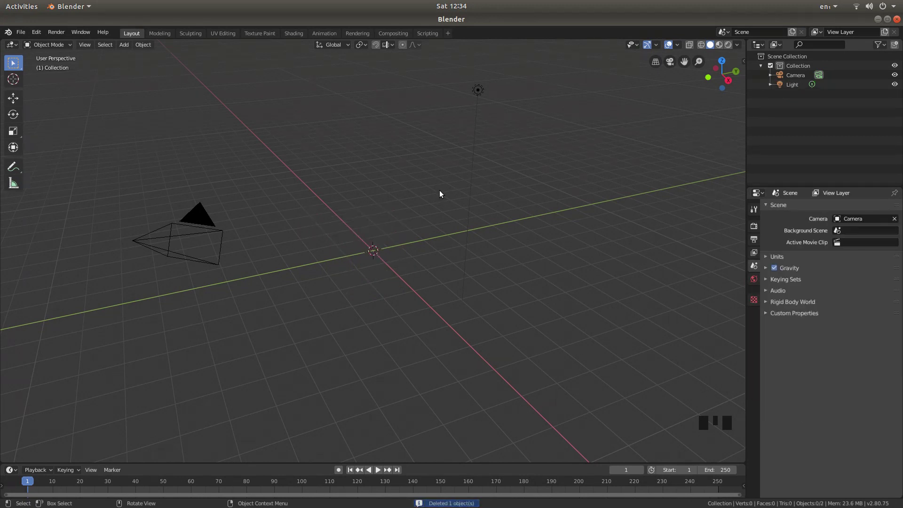
{"action": "key", "text": "shift"}
{"action": "key", "text": "shift+a"}
{"action": "mouse_move", "coordinate": [440, 191]}
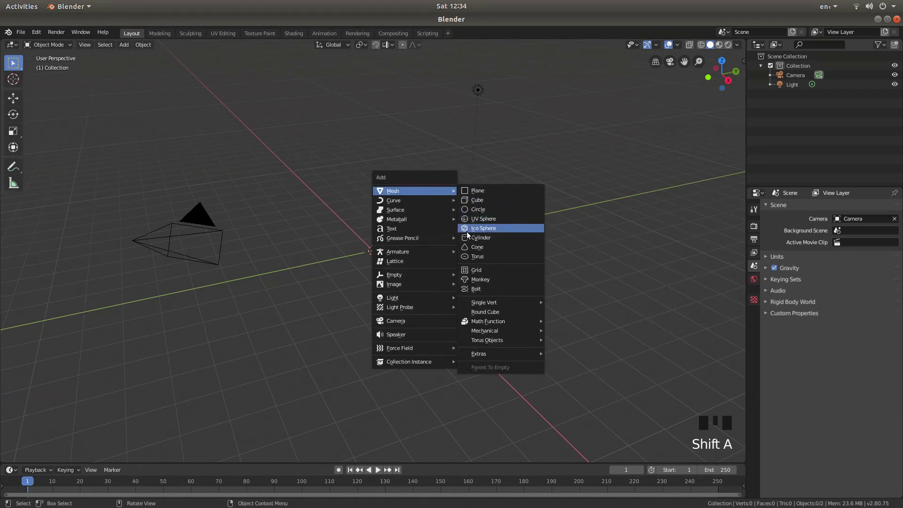
{"action": "left_click", "coordinate": [494, 257]}
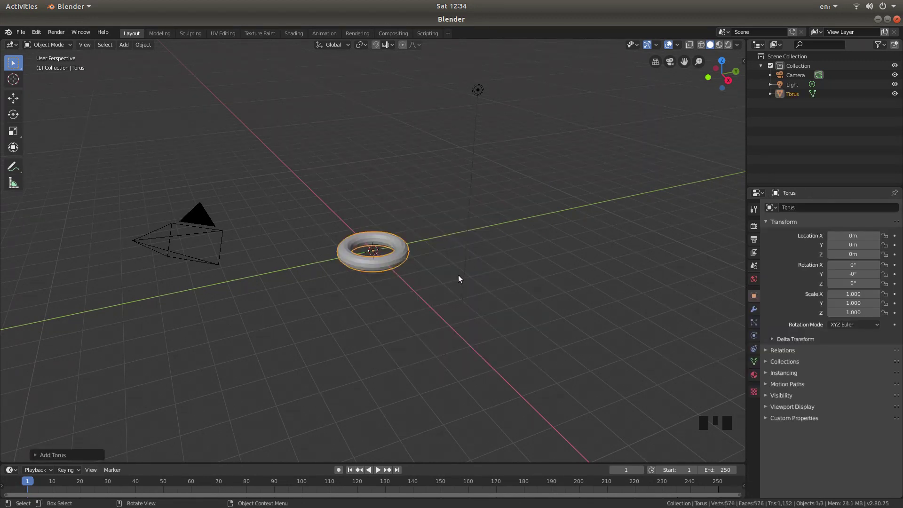
{"action": "scroll", "coordinate": [468, 273], "scroll_direction": "up", "scroll_amount": 9}
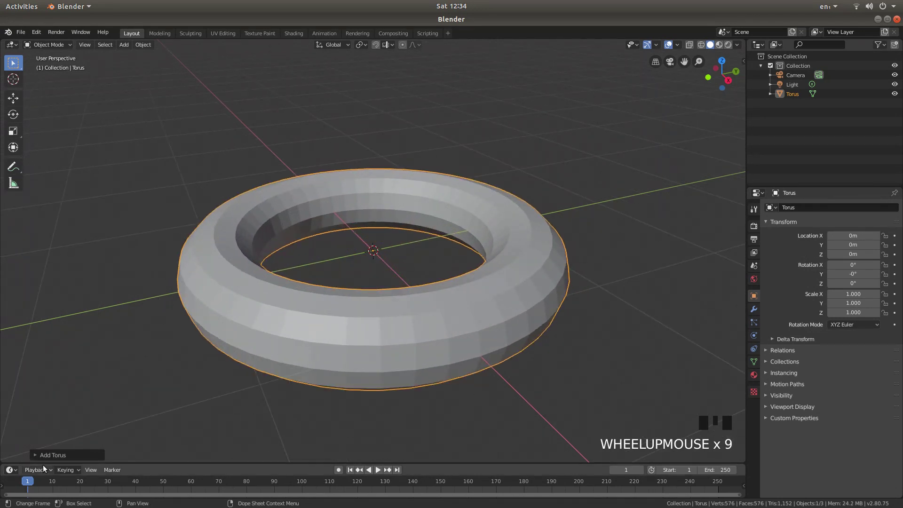
{"action": "left_click", "coordinate": [34, 455]}
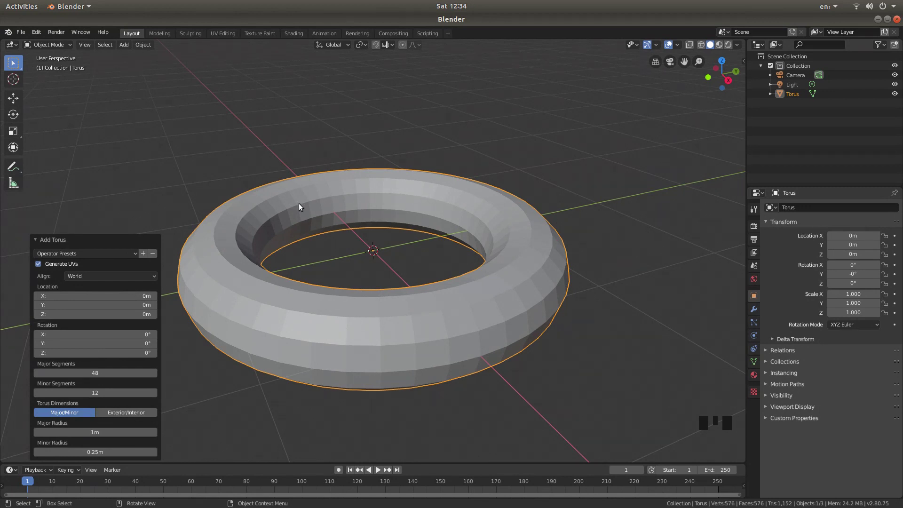
Step: In Edit Mode, delete Only Faces from the whole torus, keeping its edges and vertices
{"action": "key", "text": "Tab"}
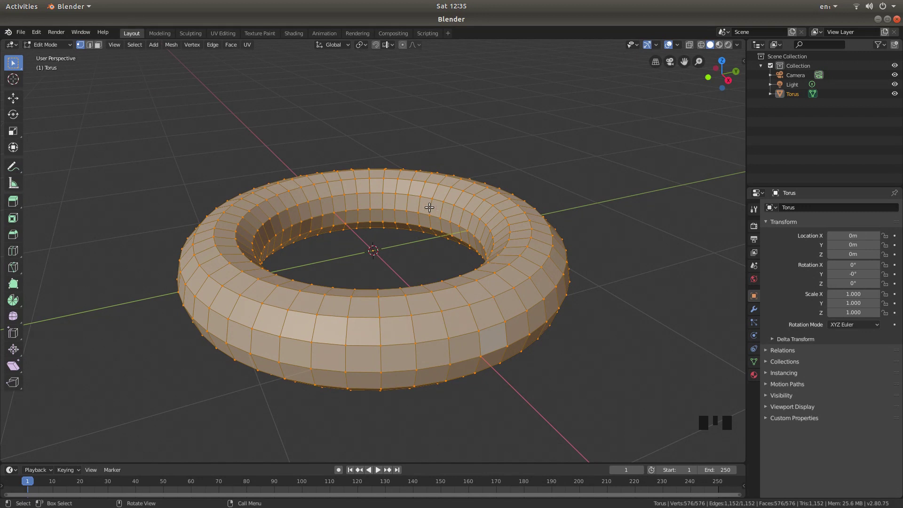
{"action": "key", "text": "a"}
{"action": "key", "text": "x"}
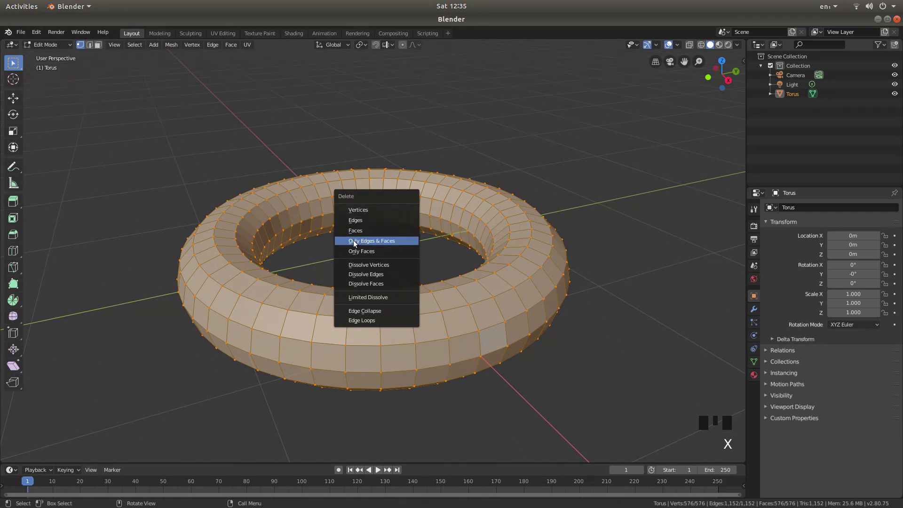
{"action": "left_click", "coordinate": [377, 252]}
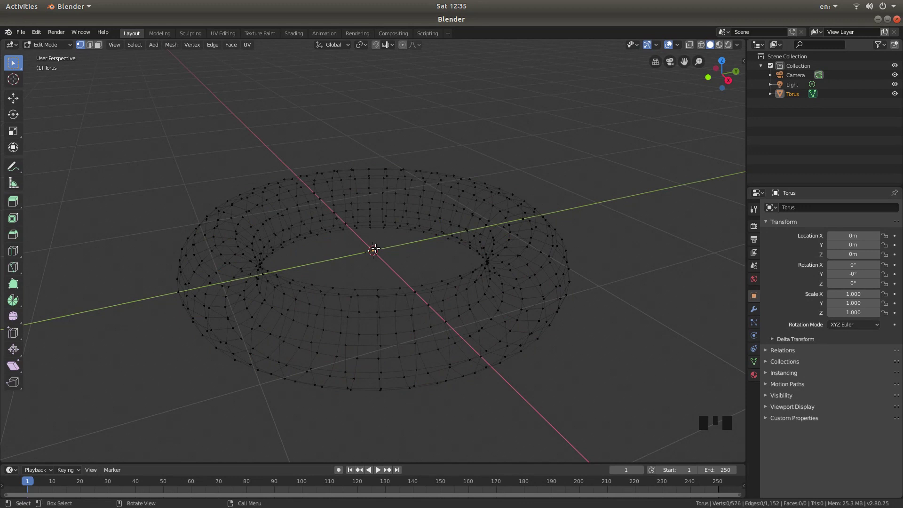
{"action": "key", "text": "Tab"}
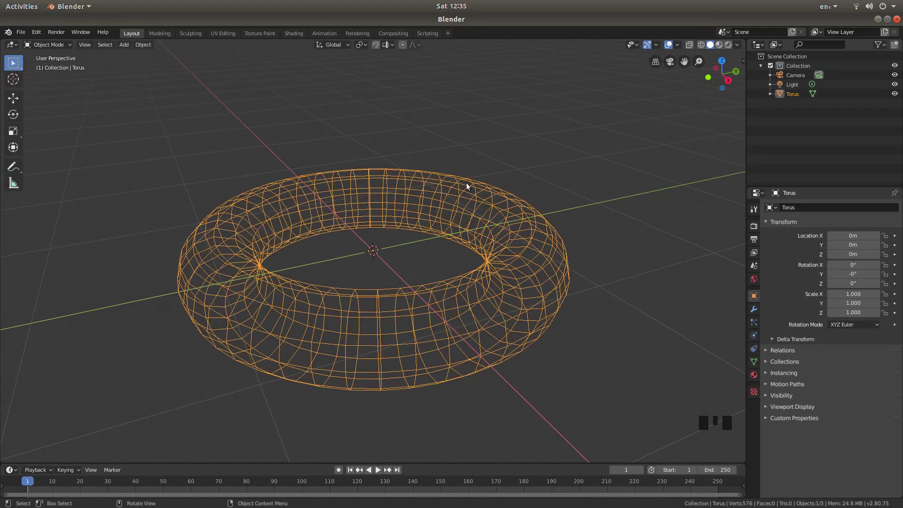
Step: Convert the edge-only torus to a curve, then switch to front orthographic view
{"action": "left_click", "coordinate": [146, 44]}
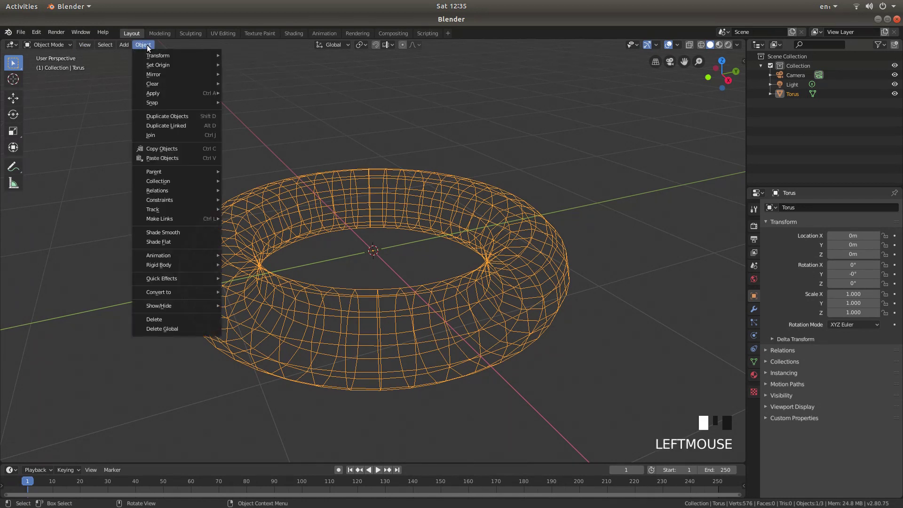
{"action": "mouse_move", "coordinate": [161, 290]}
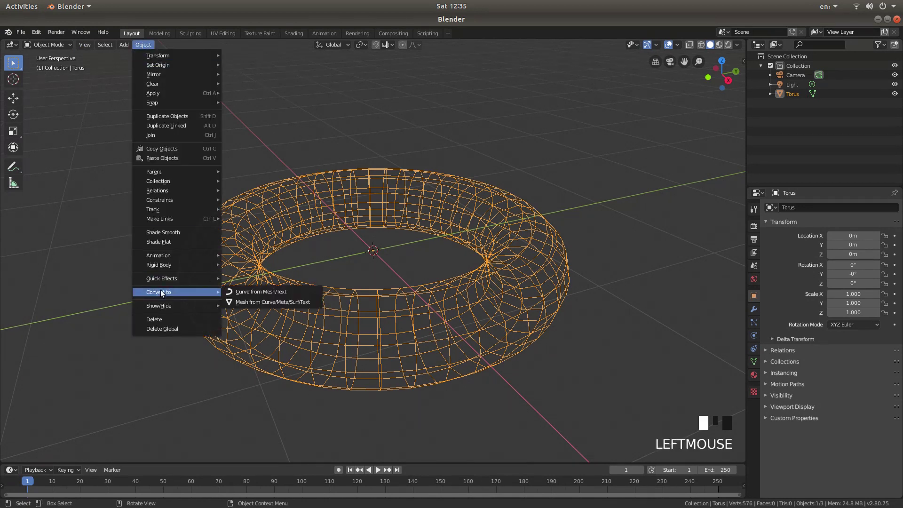
{"action": "left_click", "coordinate": [276, 292]}
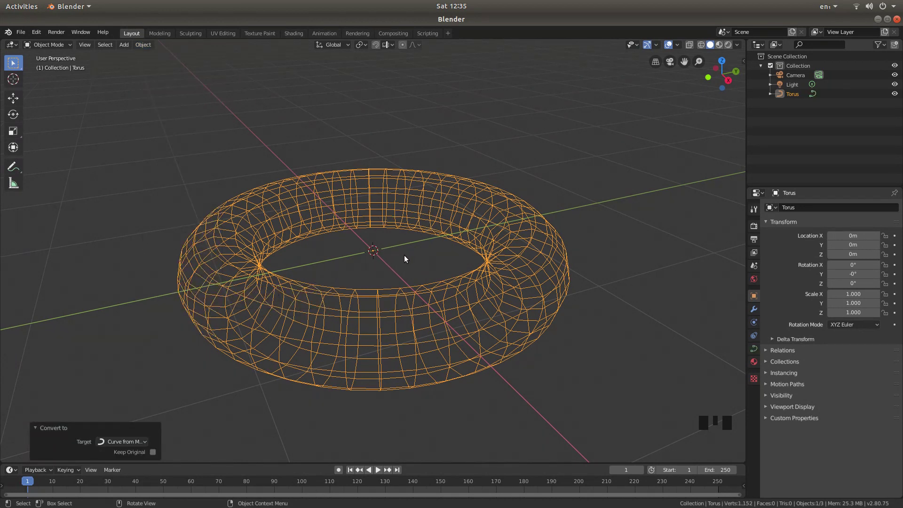
{"action": "key", "text": "KP_1"}
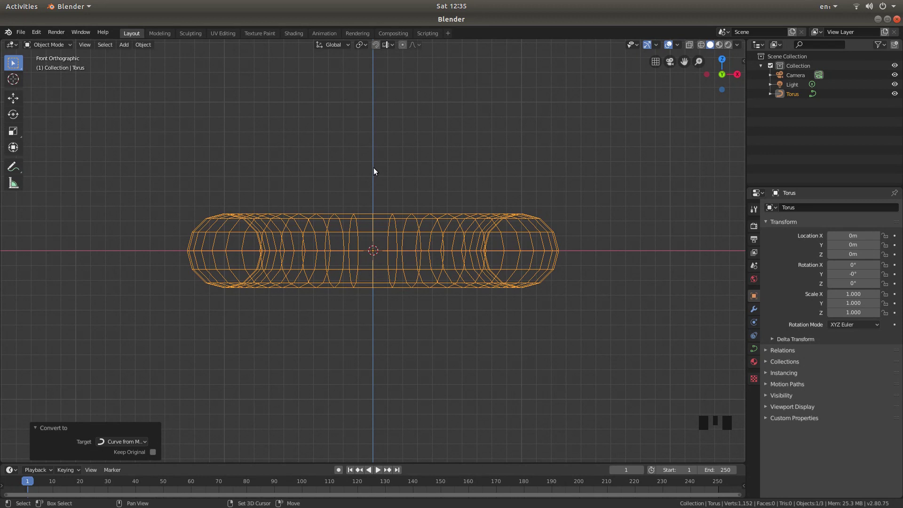
Step: Add a Bezier circle curve at the origin
{"action": "key", "text": "shift+a"}
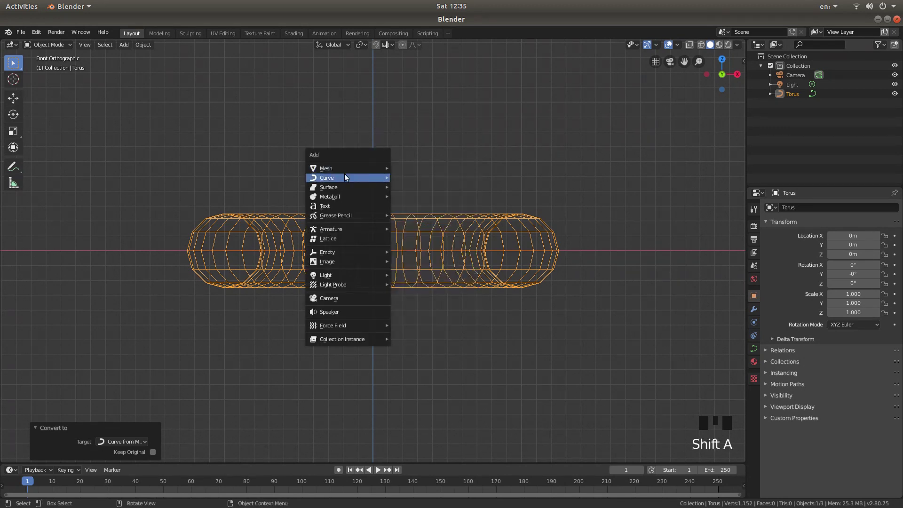
{"action": "mouse_move", "coordinate": [331, 179]}
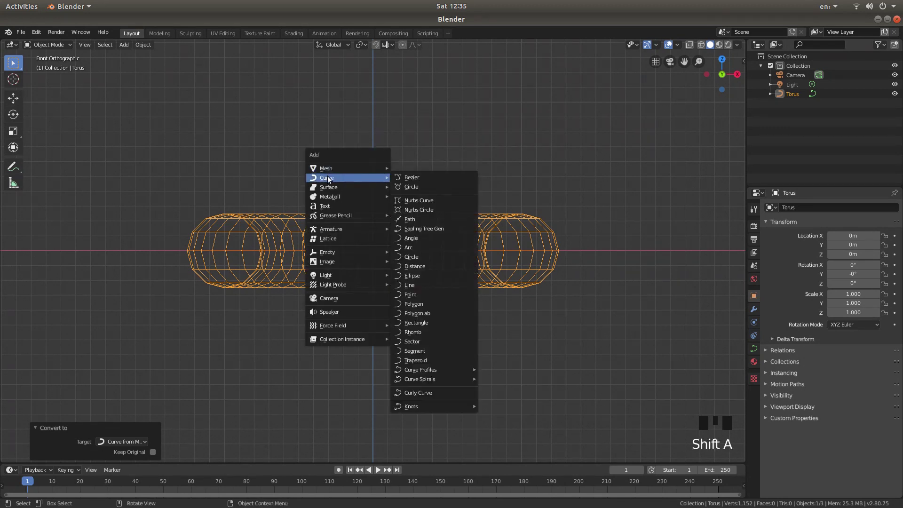
{"action": "left_click", "coordinate": [428, 188]}
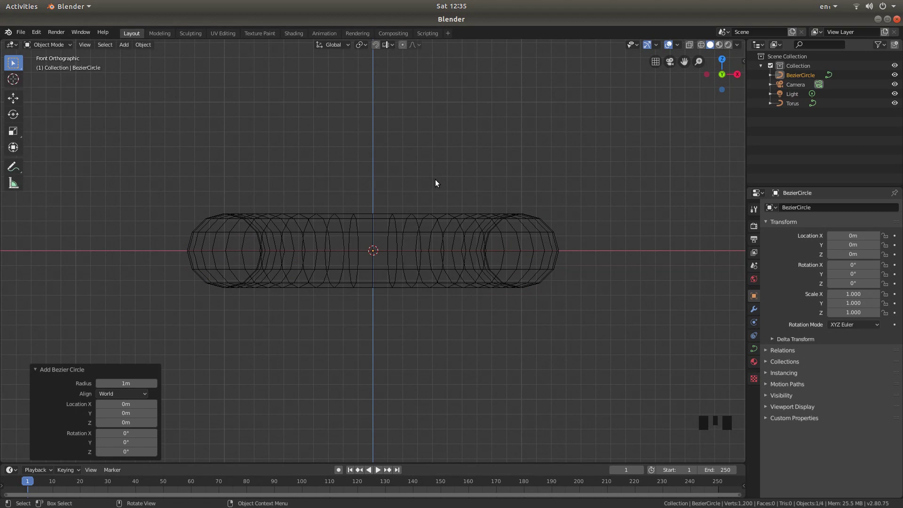
Step: Rotate the Bezier circle 90° around X so it stands upright
{"action": "key", "text": "r"}
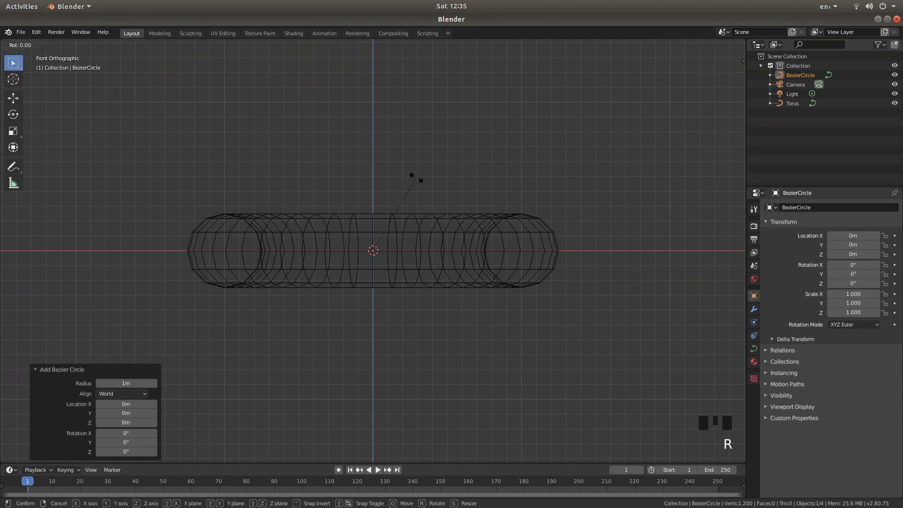
{"action": "type", "text": "x"}
{"action": "type", "text": "90"}
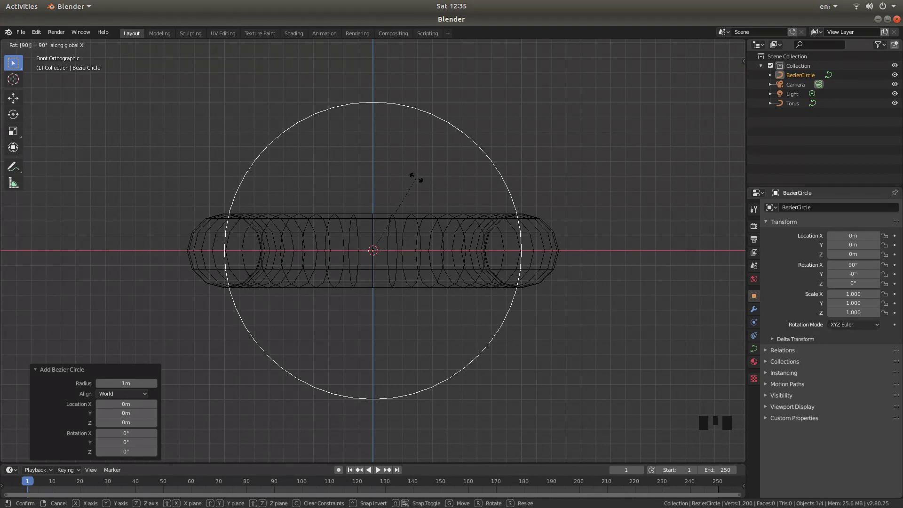
{"action": "key", "text": "Return"}
{"action": "scroll", "coordinate": [520, 167], "scroll_direction": "down", "scroll_amount": 5}
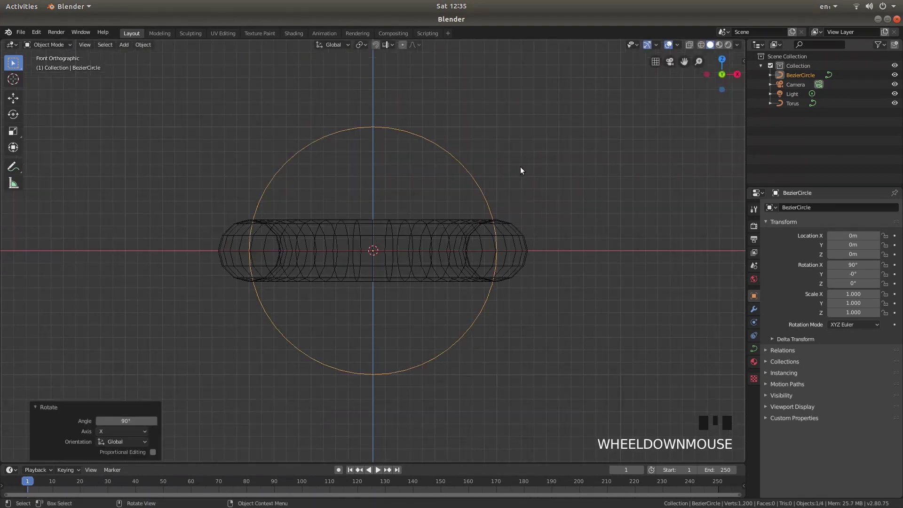
{"action": "scroll", "coordinate": [480, 170], "scroll_direction": "up", "scroll_amount": 1}
{"action": "scroll", "coordinate": [433, 183], "scroll_direction": "down", "scroll_amount": 2}
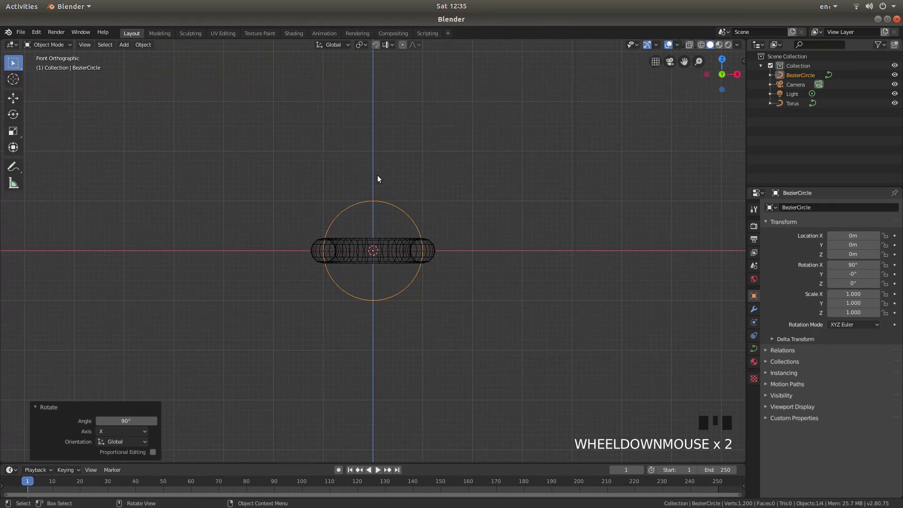
Step: Move the Bezier circle 3.71 m along X and set the pivot point to Active Element
{"action": "key", "text": "g"}
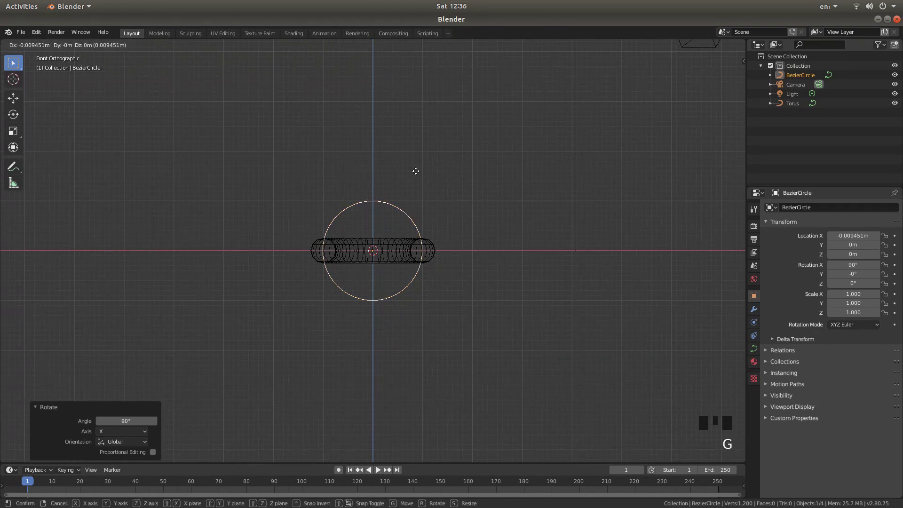
{"action": "key", "text": "x"}
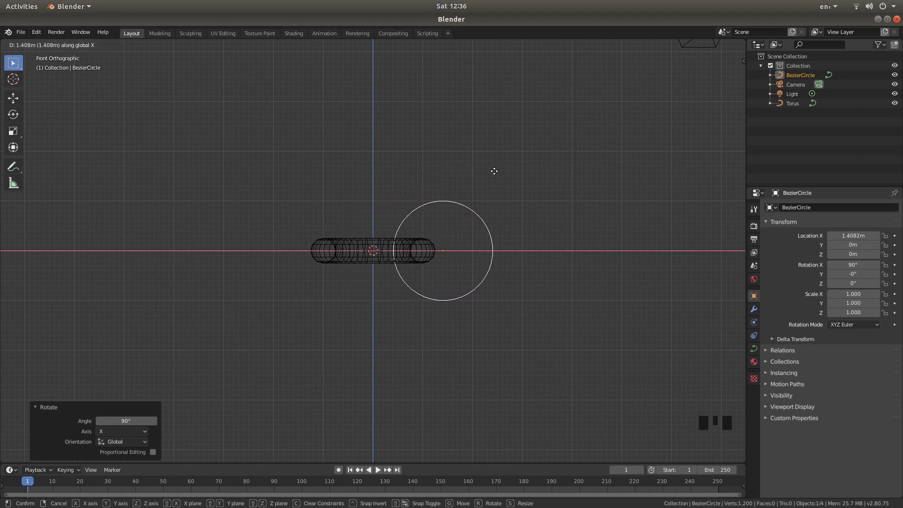
{"action": "left_click", "coordinate": [596, 174]}
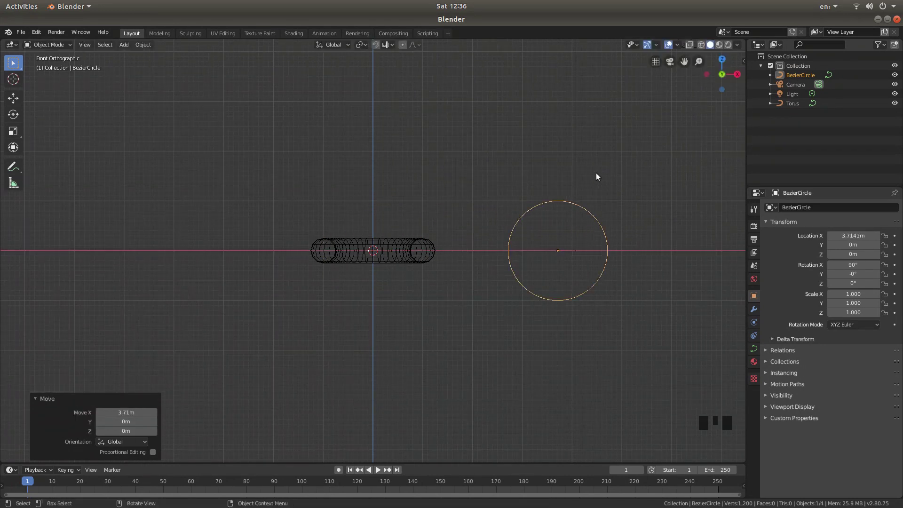
{"action": "left_click", "coordinate": [359, 45]}
Step: Select the torus curve and show its Object Data Geometry settings down to Bevel
{"action": "left_click", "coordinate": [384, 245]}
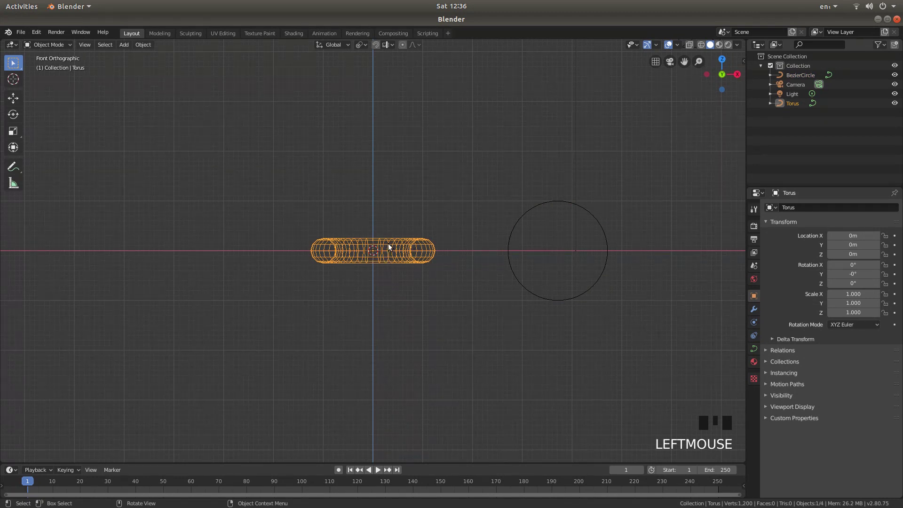
{"action": "scroll", "coordinate": [424, 229], "scroll_direction": "up", "scroll_amount": 2}
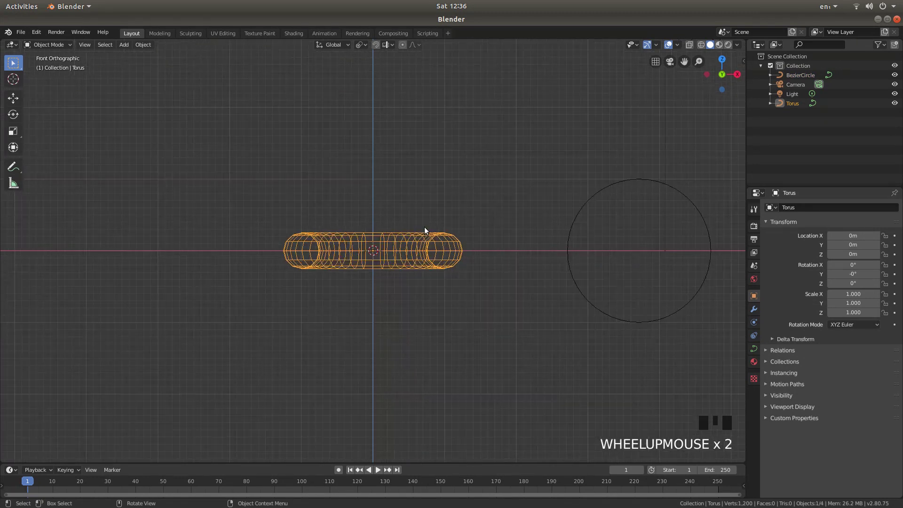
{"action": "left_click", "coordinate": [755, 349]}
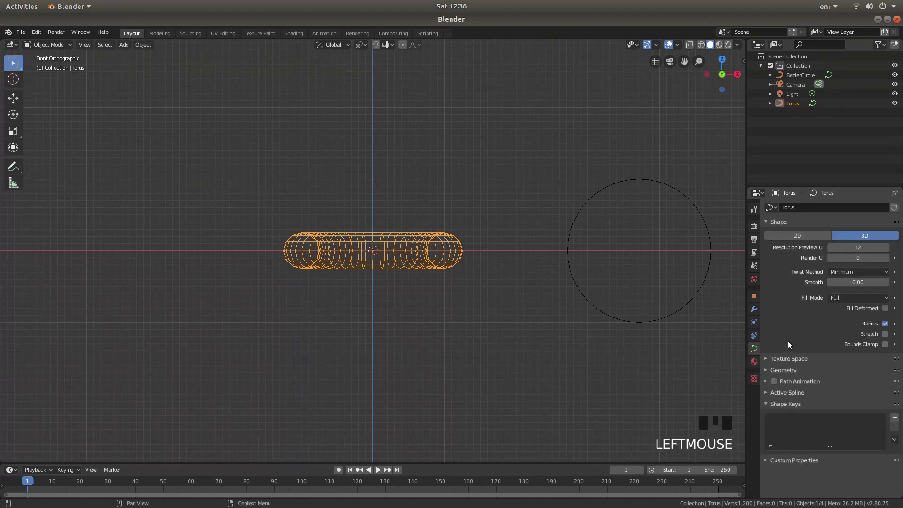
{"action": "left_click", "coordinate": [767, 370]}
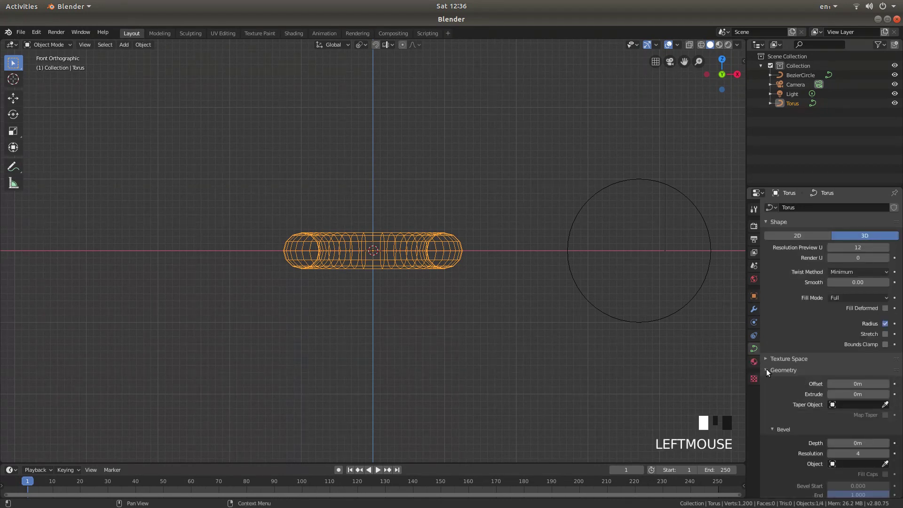
{"action": "scroll", "coordinate": [806, 324], "scroll_direction": "down", "scroll_amount": 6}
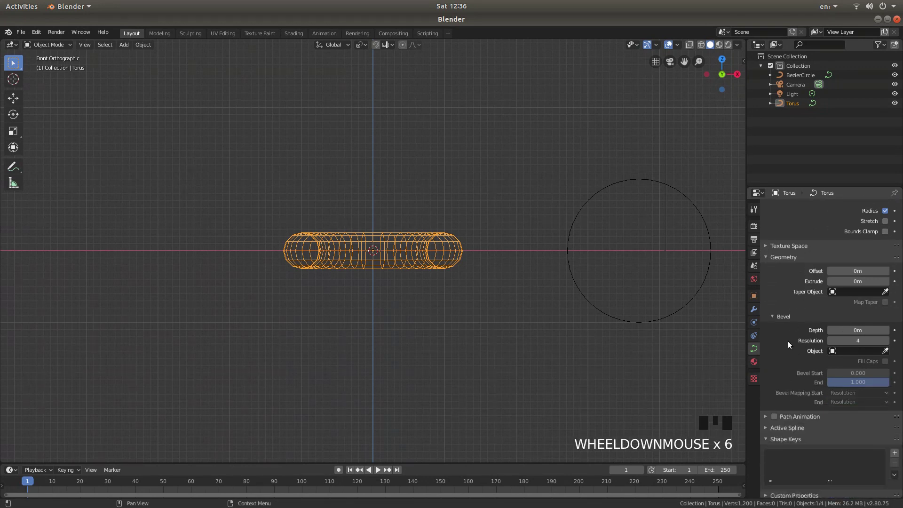
Step: Choose BezierCircle as the bevel object in the torus curve's Bevel settings
{"action": "left_click", "coordinate": [847, 351]}
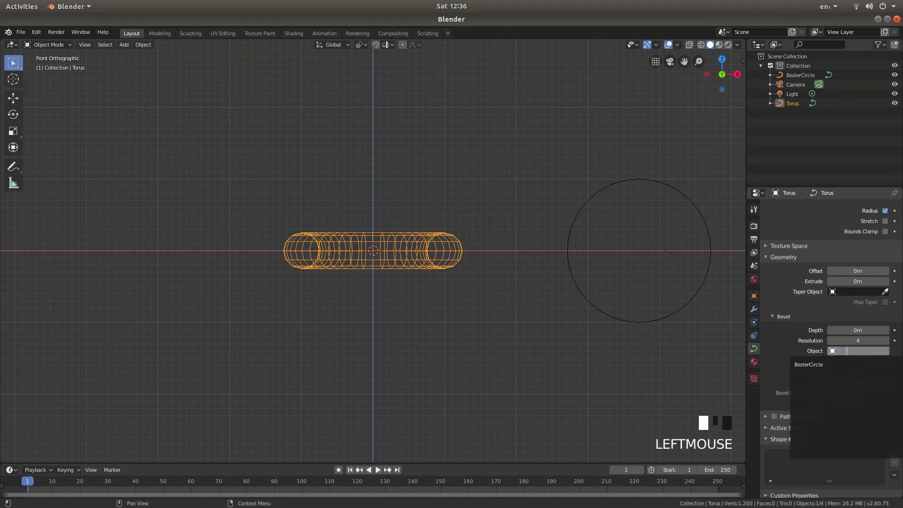
{"action": "left_click", "coordinate": [810, 365]}
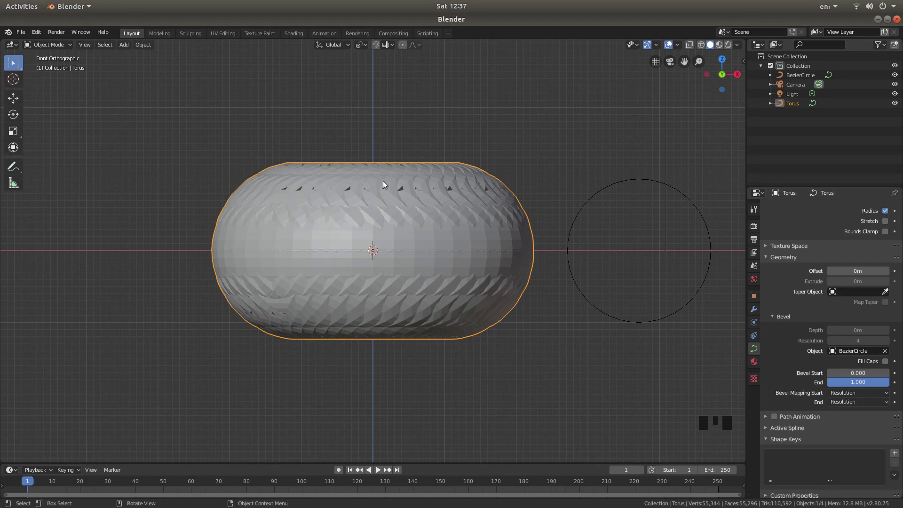
Step: Scale the Bezier circle to 0.05, thinning the beveled torus into round tubes
{"action": "left_click", "coordinate": [639, 181]}
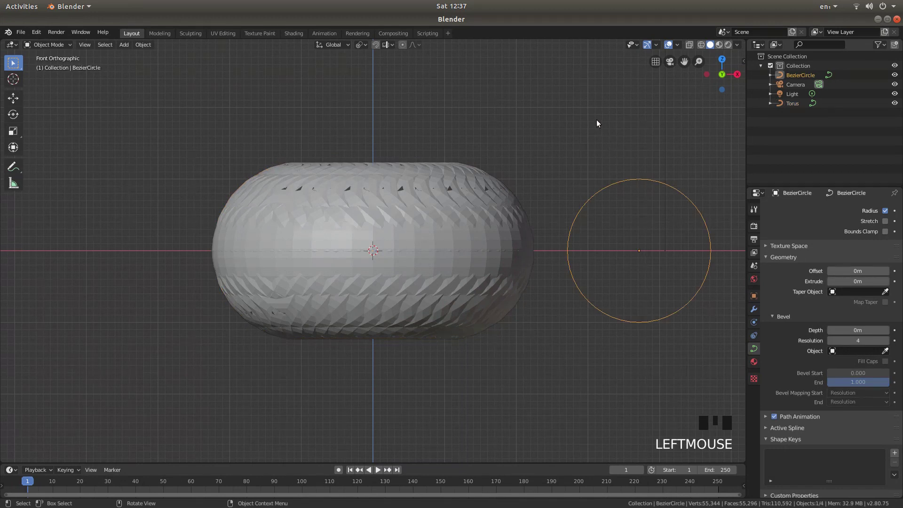
{"action": "key", "text": "s"}
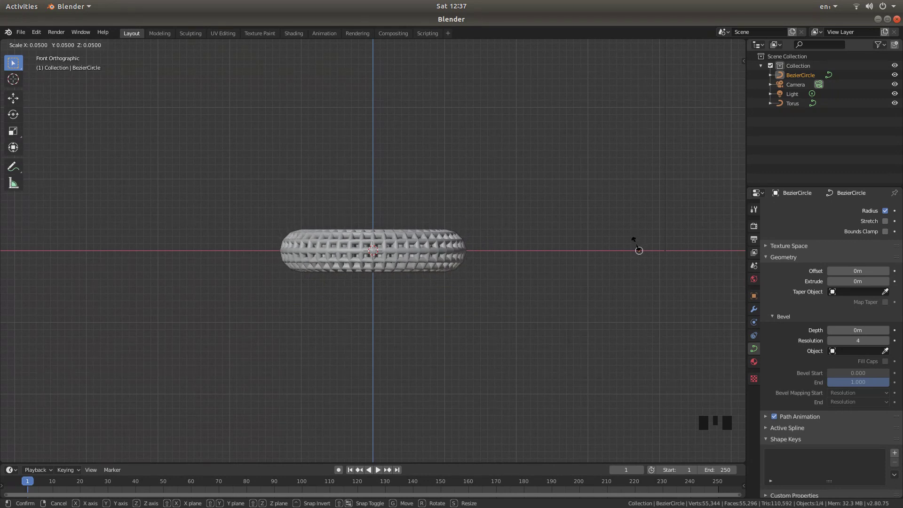
{"action": "left_click", "coordinate": [633, 240]}
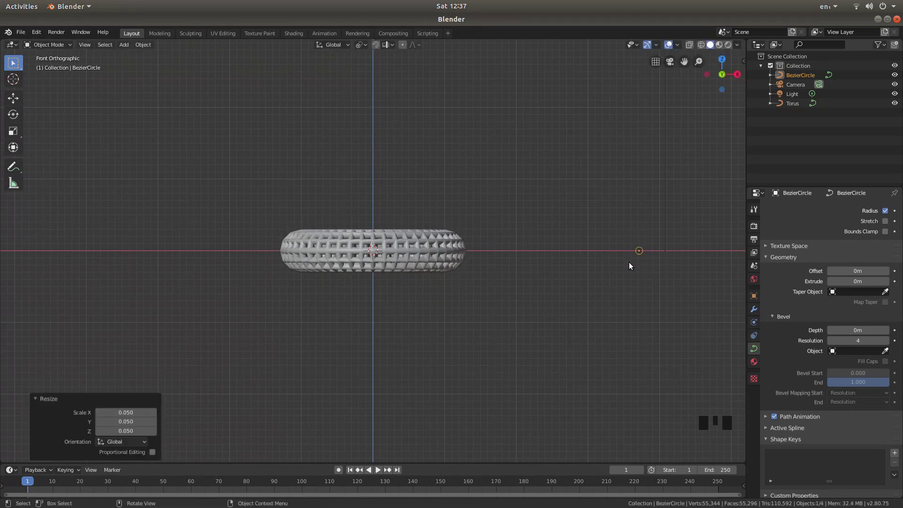
{"action": "scroll", "coordinate": [427, 260], "scroll_direction": "up", "scroll_amount": 9}
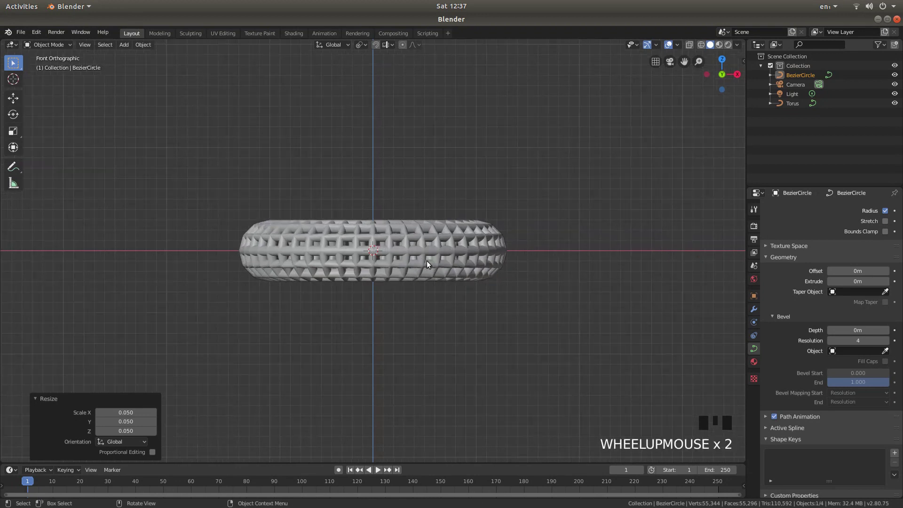
{"action": "scroll", "coordinate": [427, 260], "scroll_direction": "up", "scroll_amount": 5}
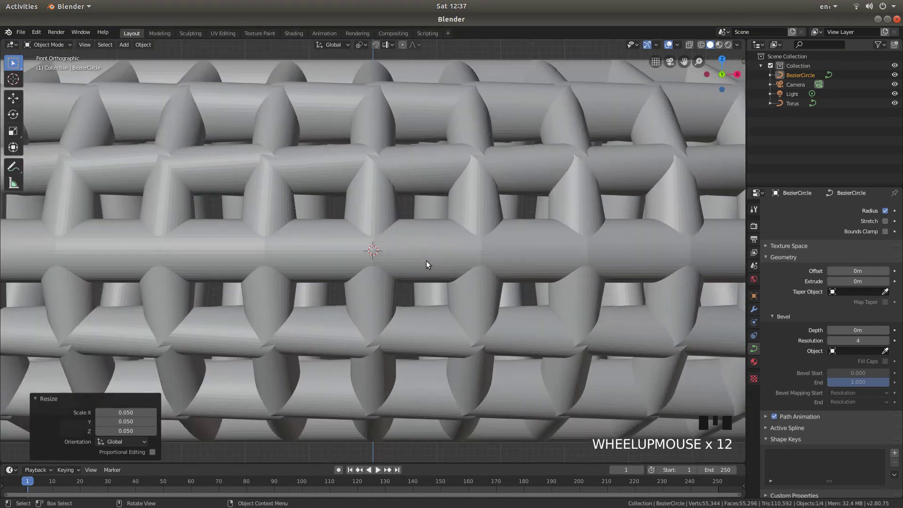
{"action": "scroll", "coordinate": [433, 255], "scroll_direction": "down", "scroll_amount": 1}
{"action": "scroll", "coordinate": [432, 256], "scroll_direction": "down", "scroll_amount": 4}
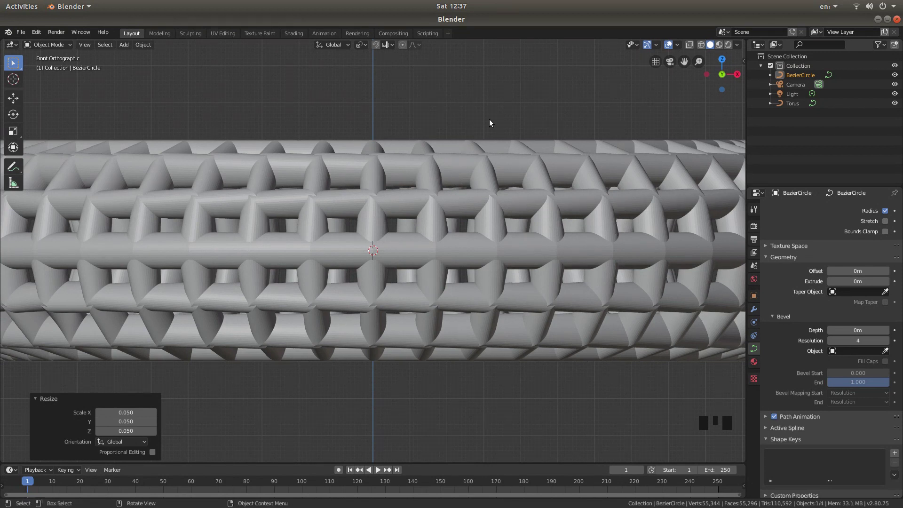
Step: Scale the Bezier circle by 0.234, then orbit to a low side view of the lattice
{"action": "key", "text": "s"}
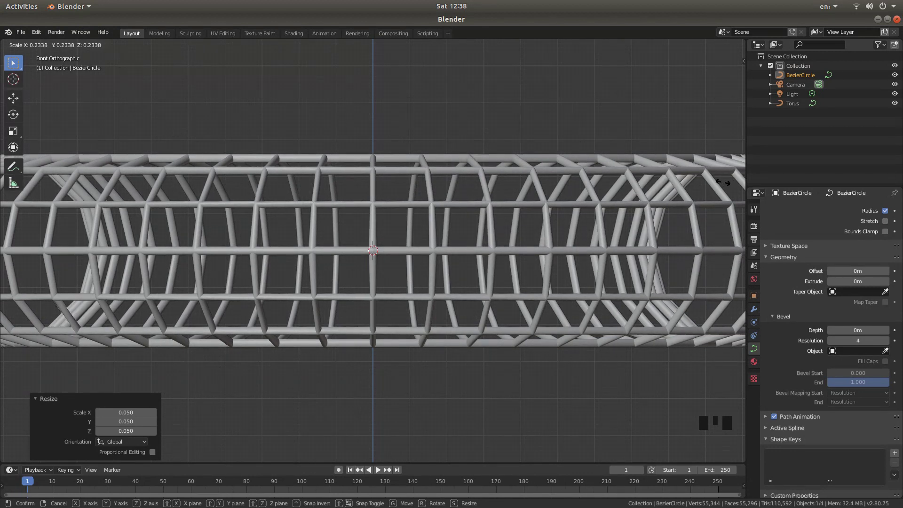
{"action": "left_click", "coordinate": [723, 182]}
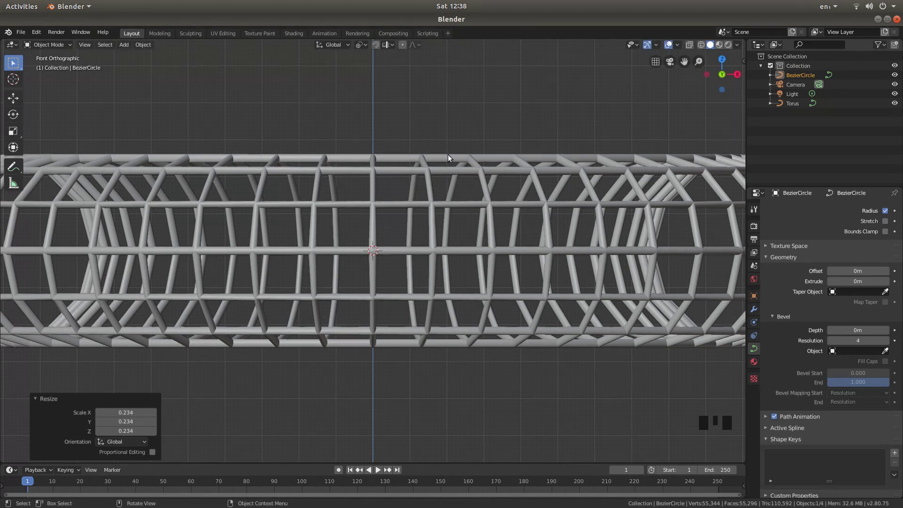
{"action": "scroll", "coordinate": [447, 154], "scroll_direction": "down", "scroll_amount": 2}
{"action": "middle_click_drag", "start_coordinate": [445, 153], "coordinate": [446, 196]}
{"action": "scroll", "coordinate": [442, 196], "scroll_direction": "down", "scroll_amount": 2}
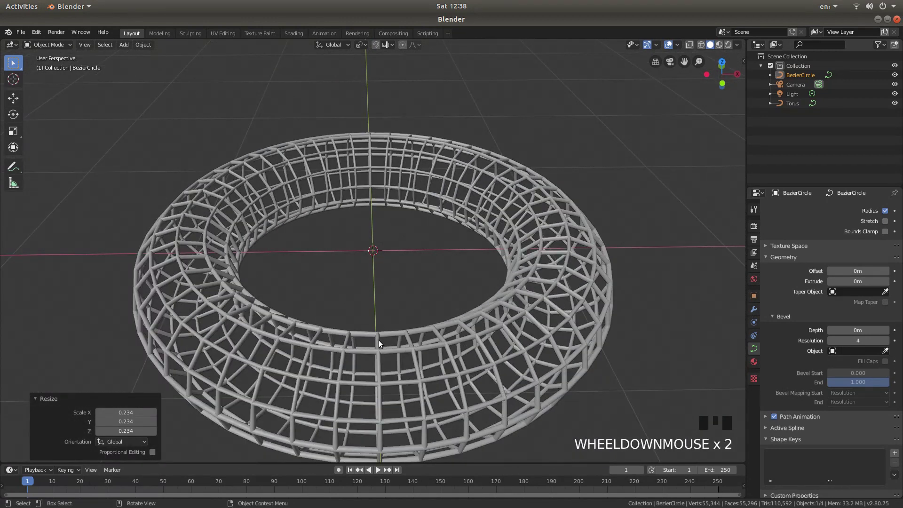
{"action": "middle_click_drag", "start_coordinate": [379, 340], "coordinate": [376, 306]}
Step: Select the lattice torus and convert it to a mesh from Curve/Meta/Surf/Text
{"action": "left_click", "coordinate": [442, 261]}
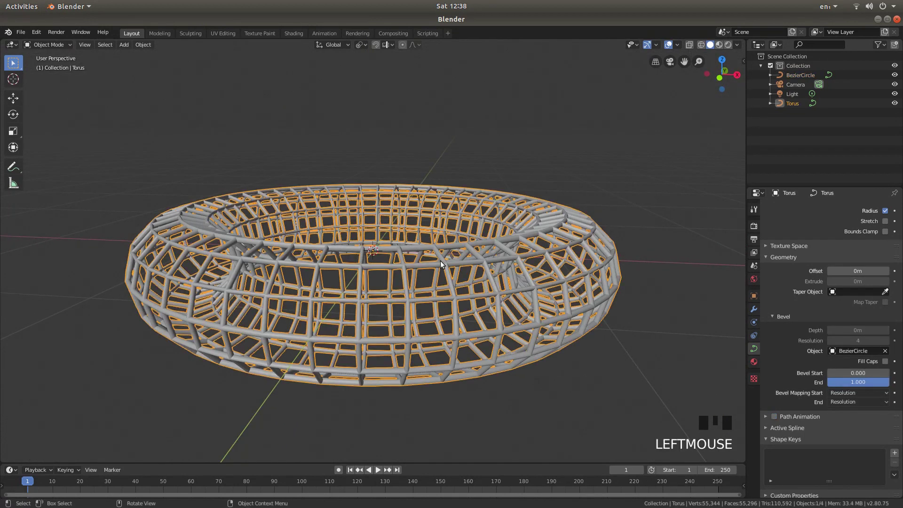
{"action": "left_click", "coordinate": [144, 45]}
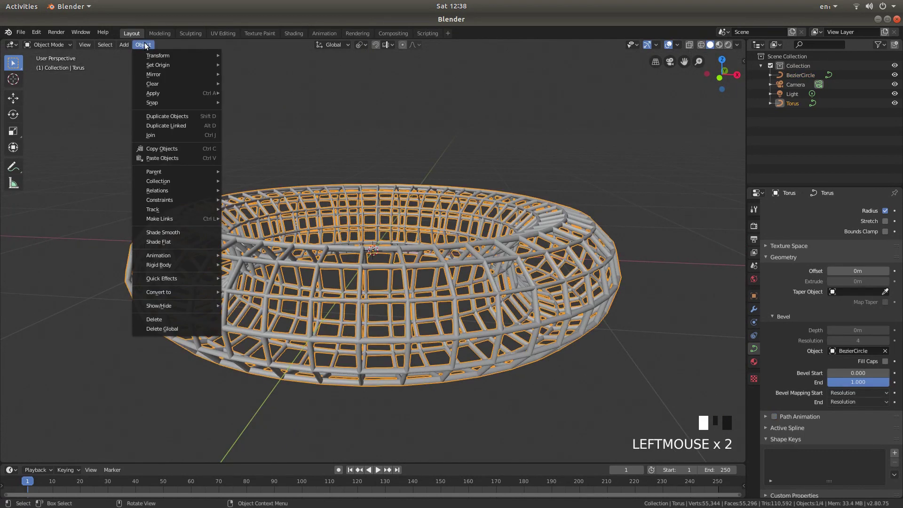
{"action": "mouse_move", "coordinate": [161, 290]}
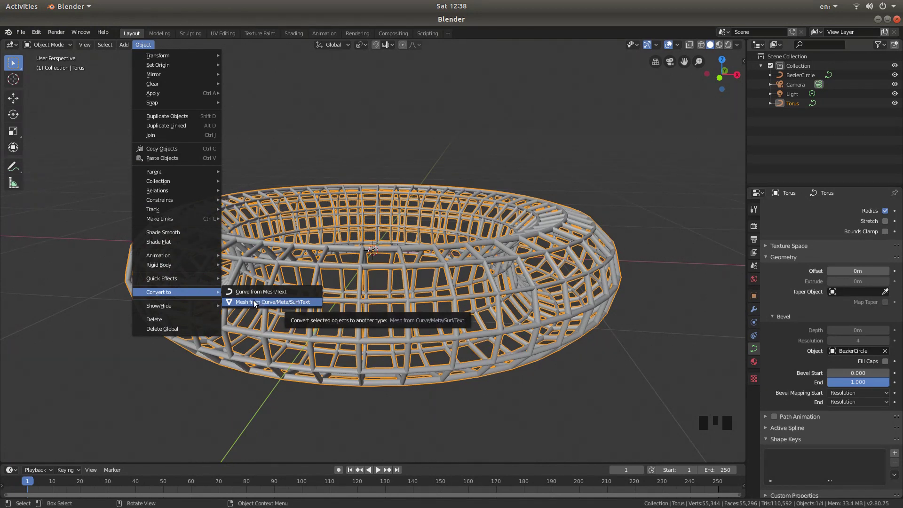
{"action": "left_click", "coordinate": [295, 303]}
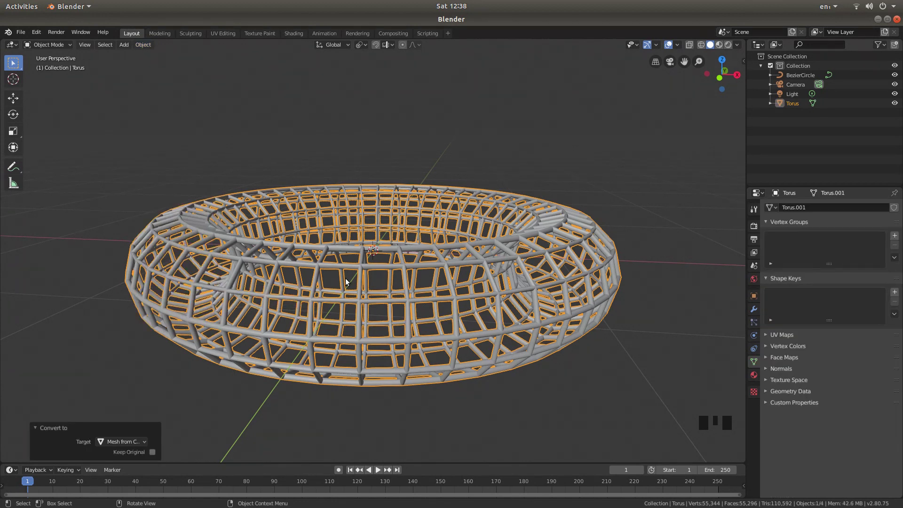
Step: Delete the BezierCircle object, keeping only the lattice torus, camera and light
{"action": "scroll", "coordinate": [345, 279], "scroll_direction": "down", "scroll_amount": 5}
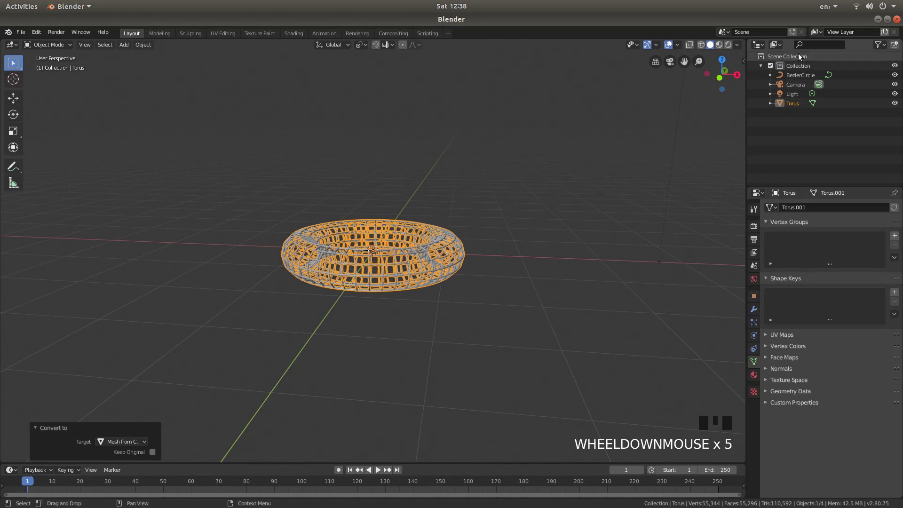
{"action": "left_click", "coordinate": [801, 73]}
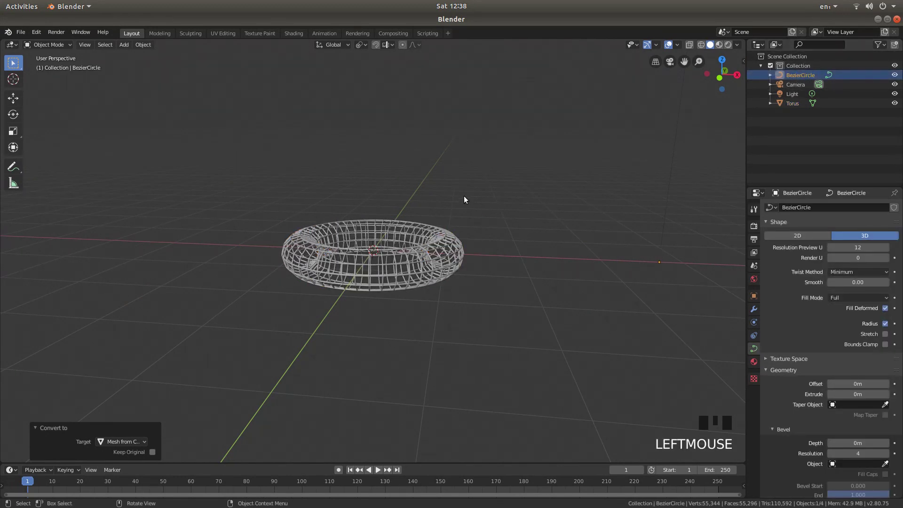
{"action": "key", "text": "x"}
{"action": "left_click", "coordinate": [444, 198]}
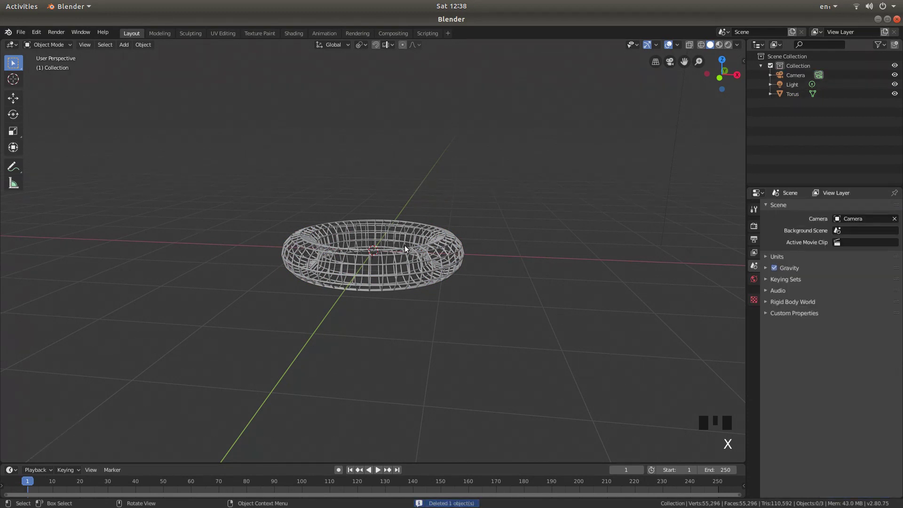
Step: Zoom and orbit around the torus to inspect its round-tube lattice
{"action": "scroll", "coordinate": [403, 242], "scroll_direction": "up", "scroll_amount": 5}
{"action": "scroll", "coordinate": [400, 240], "scroll_direction": "up", "scroll_amount": 2}
{"action": "middle_click_drag", "start_coordinate": [403, 234], "coordinate": [535, 279]}
{"action": "scroll", "coordinate": [487, 320], "scroll_direction": "down", "scroll_amount": 3}
{"action": "mouse_move", "coordinate": [461, 332]}
{"action": "middle_mouse_down"}
{"action": "mouse_move", "coordinate": [418, 325]}
{"action": "mouse_move", "coordinate": [488, 338]}
{"action": "mouse_move", "coordinate": [506, 321]}
{"action": "mouse_move", "coordinate": [468, 342]}
{"action": "mouse_move", "coordinate": [514, 310]}
{"action": "mouse_move", "coordinate": [487, 309]}
{"action": "mouse_move", "coordinate": [461, 345]}
{"action": "middle_mouse_up"}
{"action": "scroll", "coordinate": [462, 346], "scroll_direction": "up", "scroll_amount": 2}
{"action": "scroll", "coordinate": [462, 348], "scroll_direction": "up", "scroll_amount": 1}
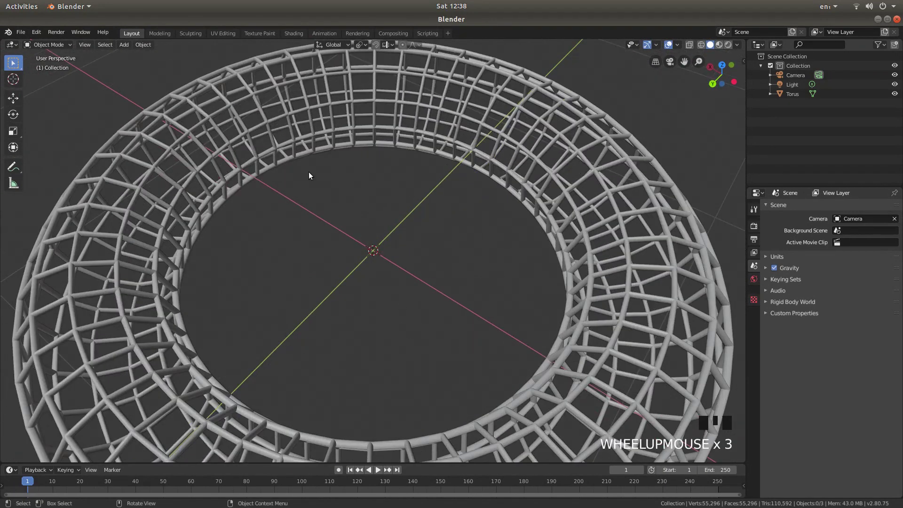